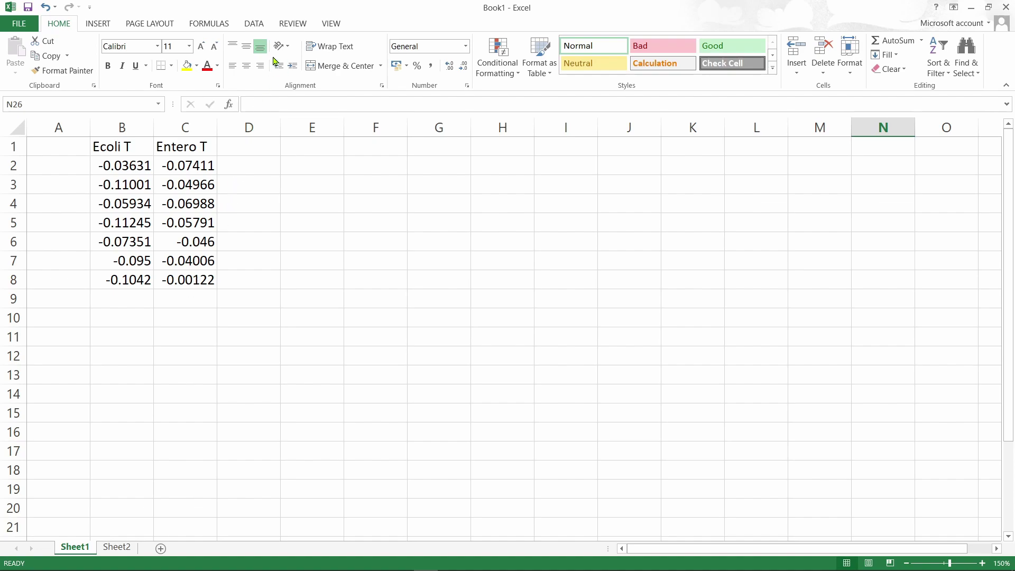
- From the Data tab's Data Analysis list, start the F-Test Two-Sample for Variances tool
click(257, 27)
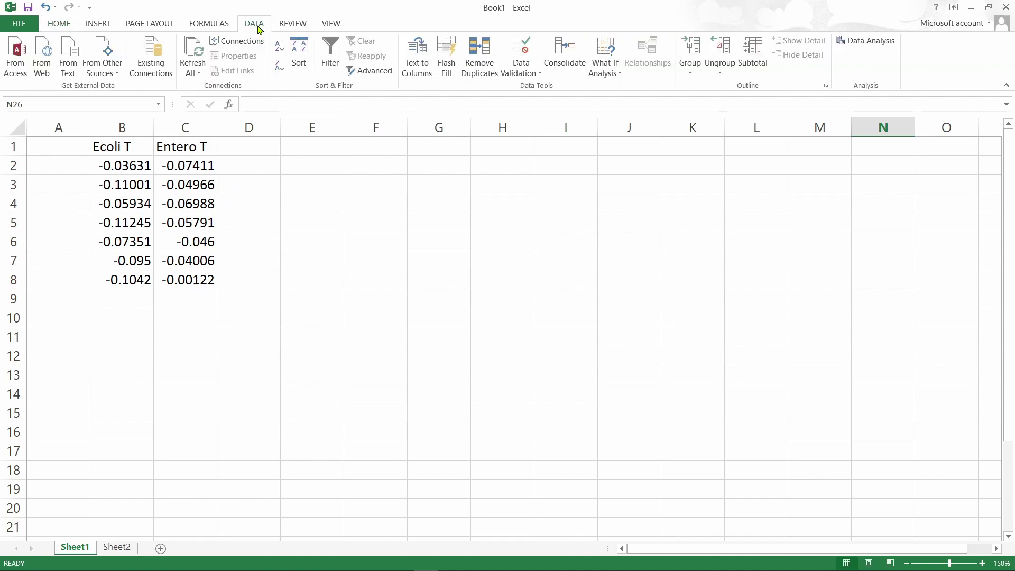
click(858, 44)
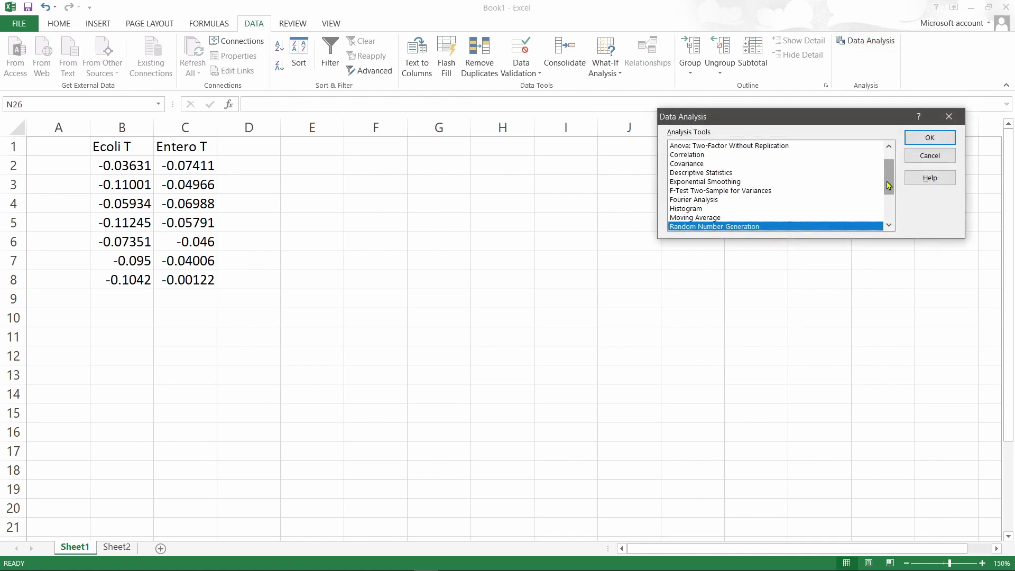
drag(888, 184, 889, 170)
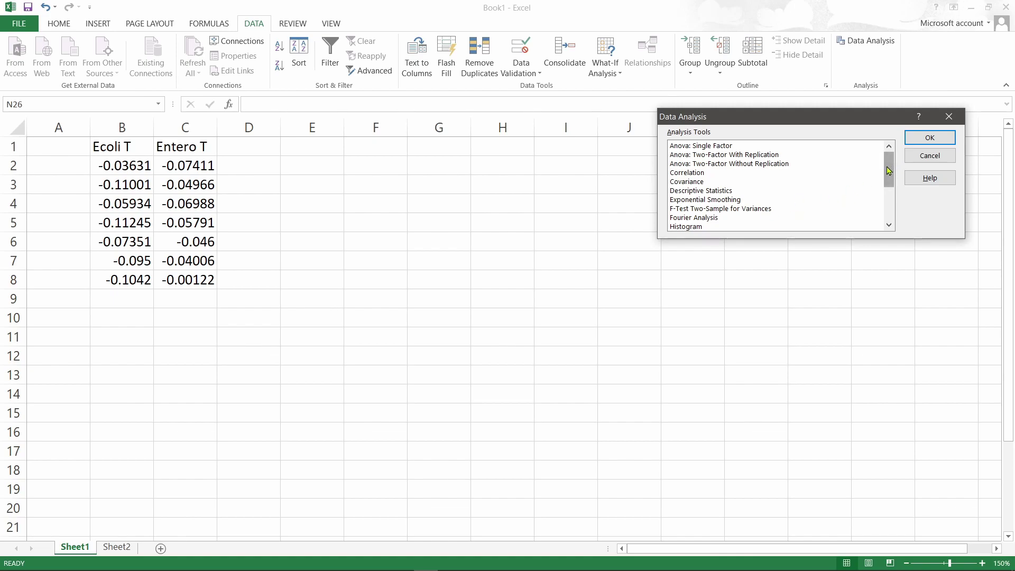
drag(888, 170, 890, 220)
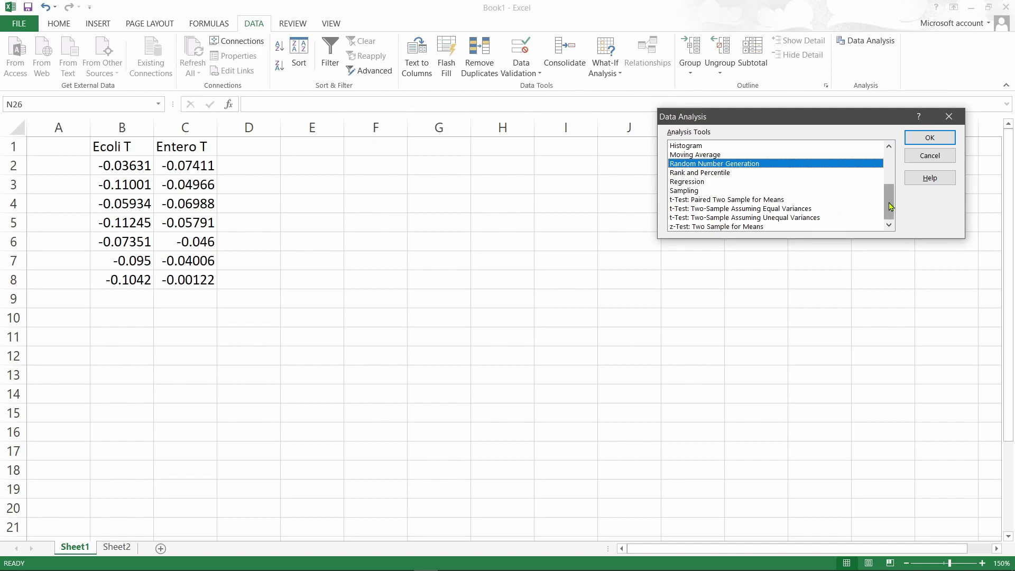
drag(891, 206, 891, 162)
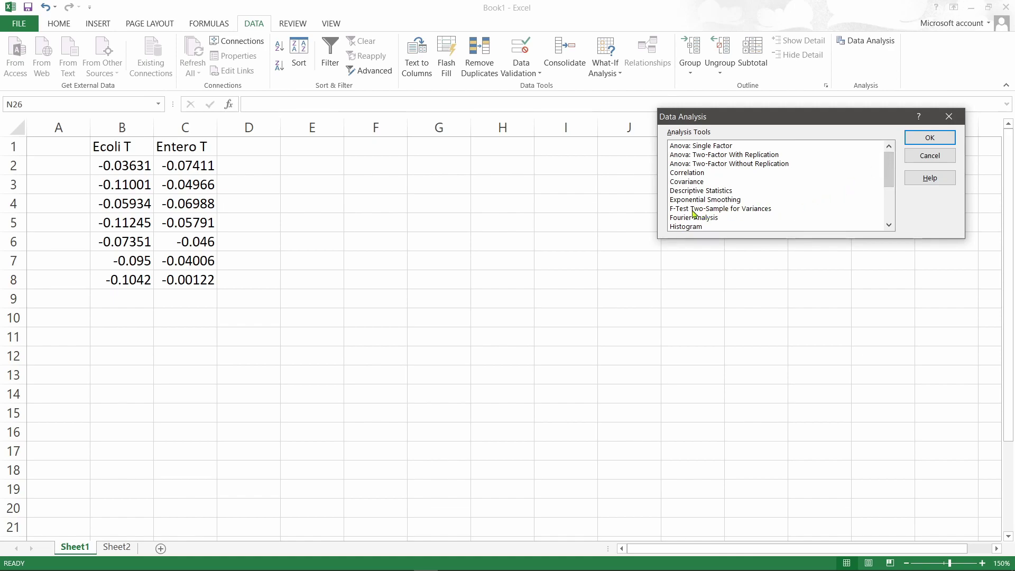
click(727, 209)
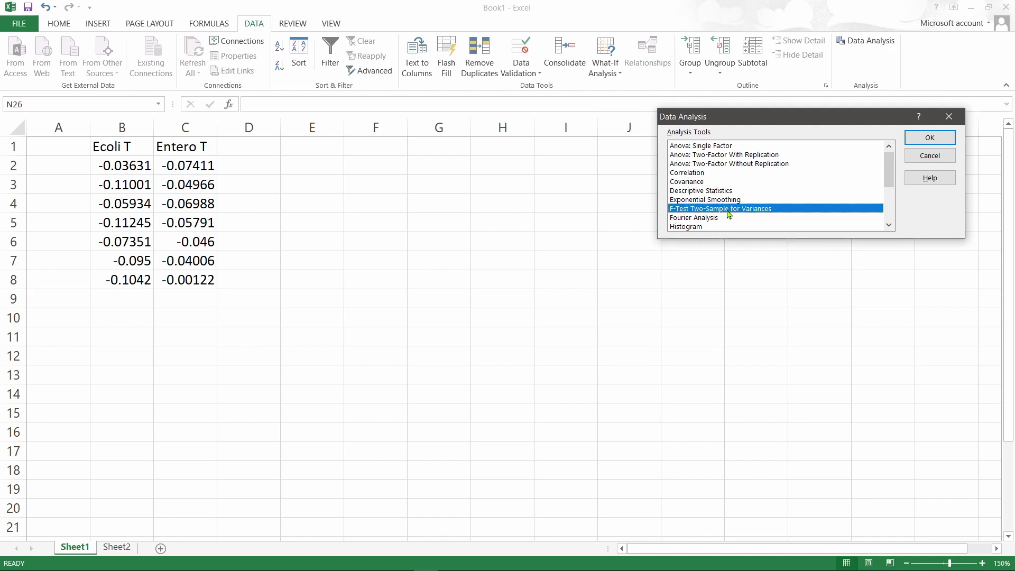
click(929, 138)
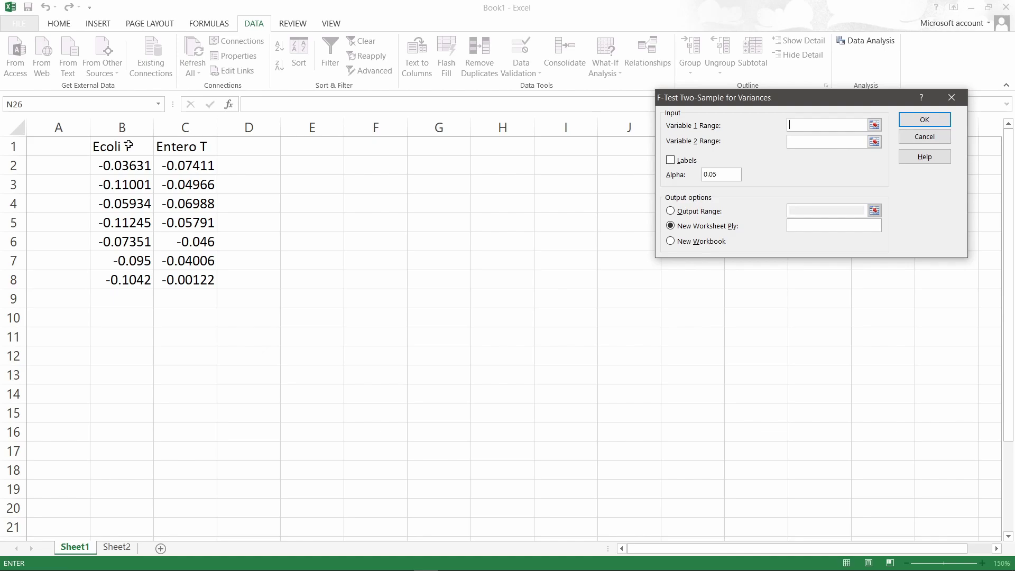
- Run the F-test on B1:B8 and C1:C8 with labels, output at D1, and check the one-tail p in E9
drag(128, 145, 128, 278)
click(806, 142)
drag(199, 146, 209, 282)
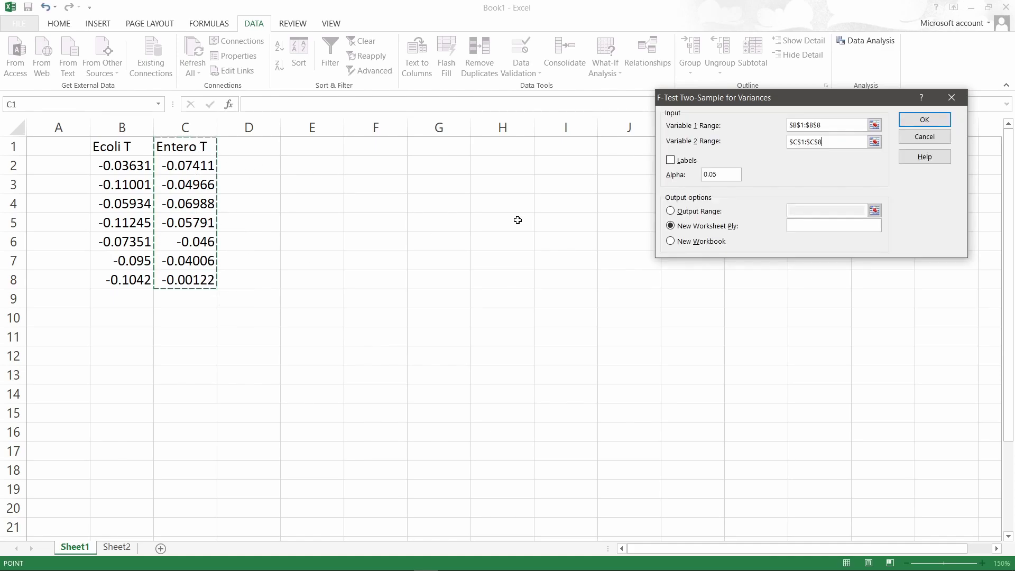
click(672, 160)
click(706, 211)
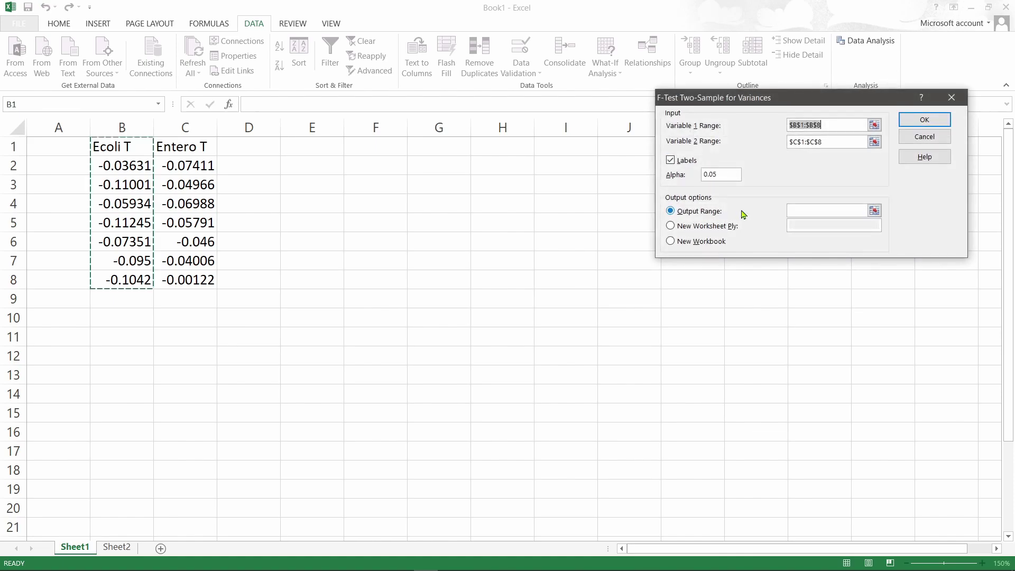
click(798, 211)
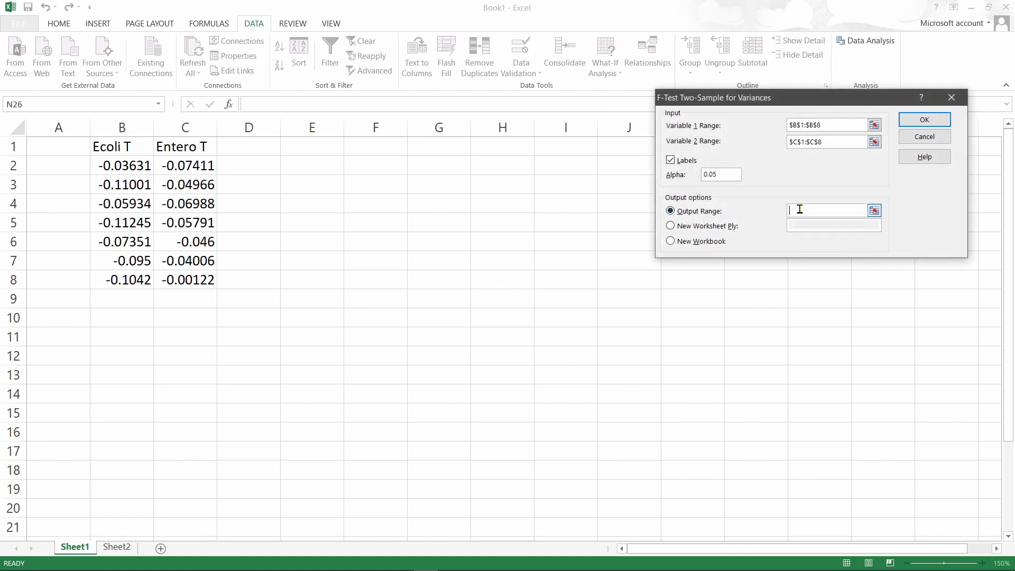
click(258, 145)
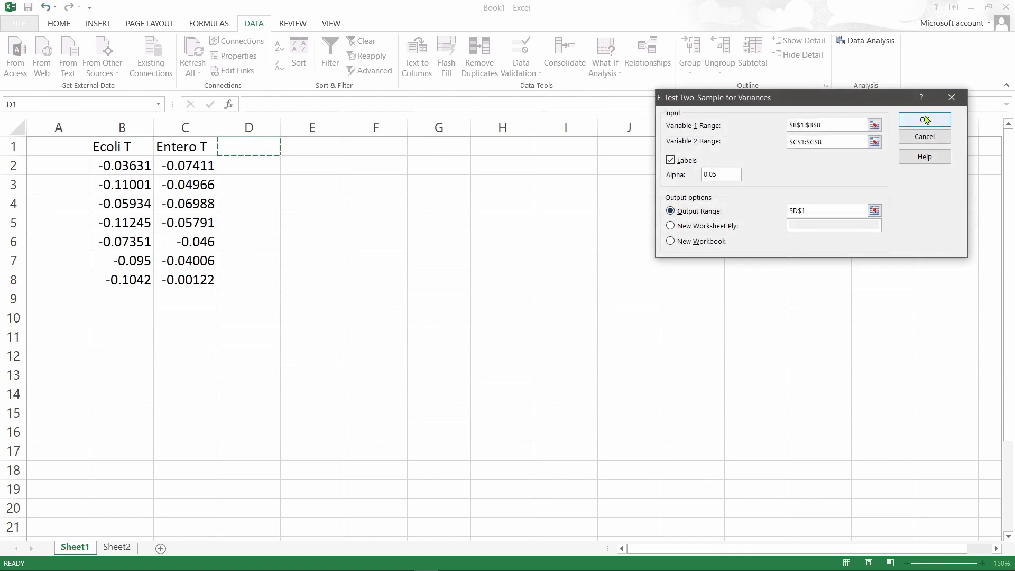
click(924, 119)
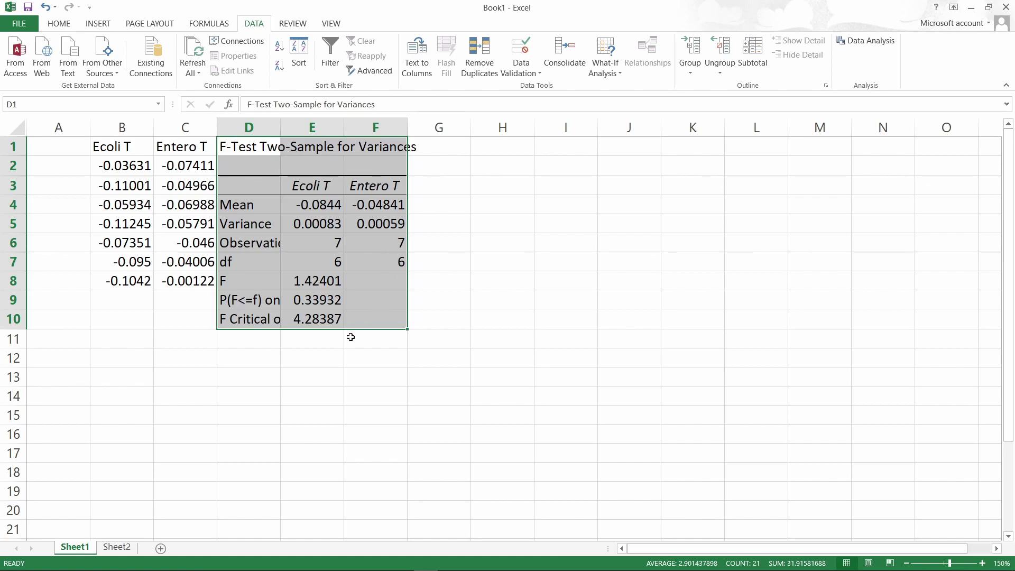
click(313, 300)
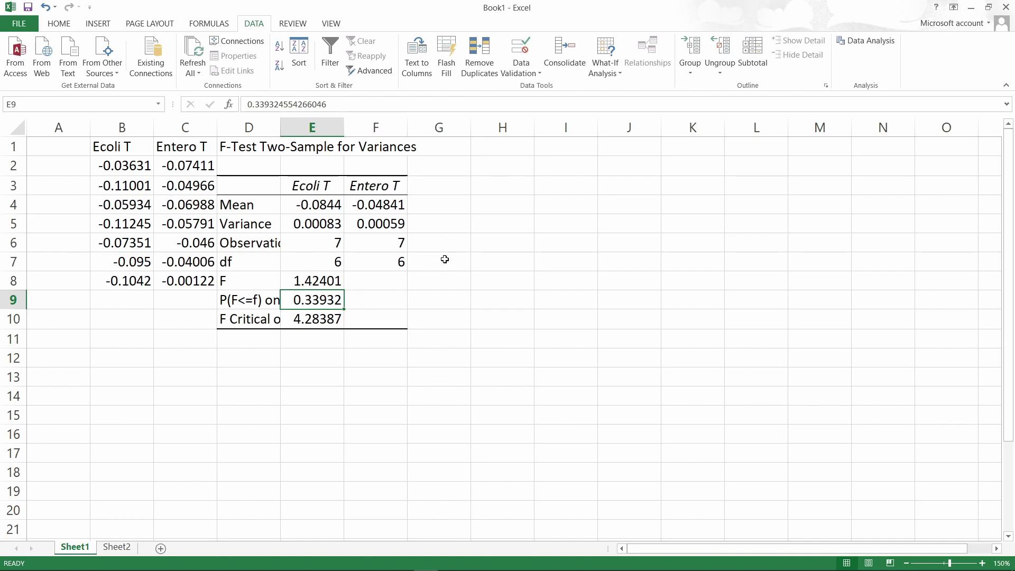
- Choose t-Test: Two-Sample Assuming Equal Variances from the Data Analysis tools
click(872, 42)
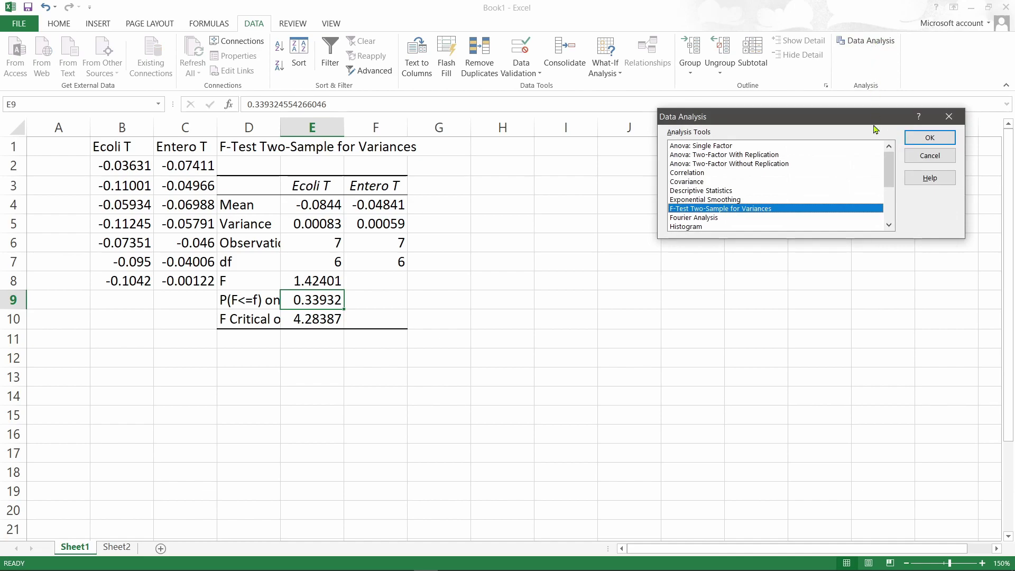
drag(886, 171, 766, 276)
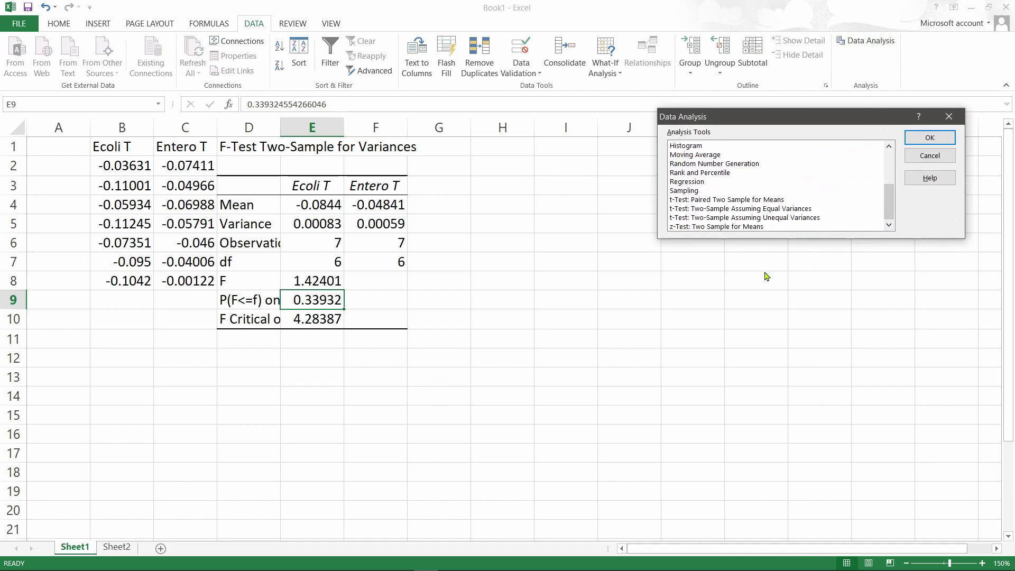
click(764, 209)
click(934, 139)
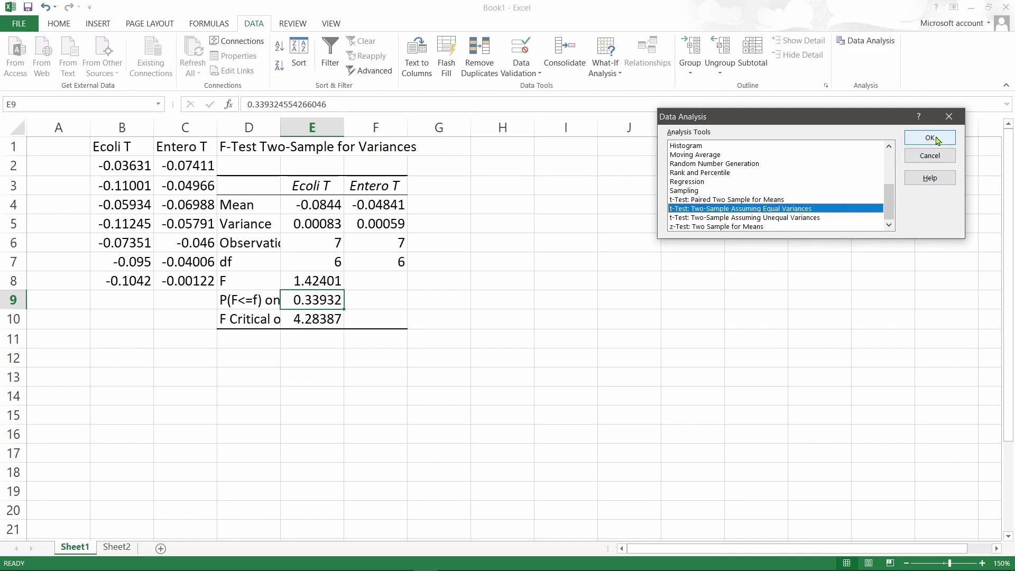
click(932, 139)
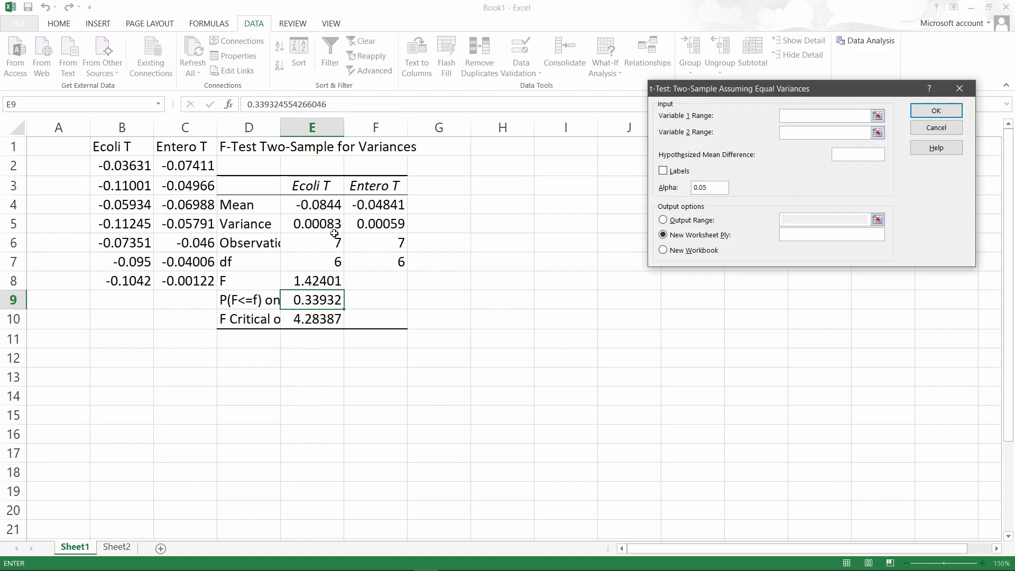
- Run the t-test on B1:B8 and C1:C8 with labels, output starting at G1
drag(121, 155, 129, 279)
click(795, 133)
drag(180, 143, 188, 281)
click(845, 156)
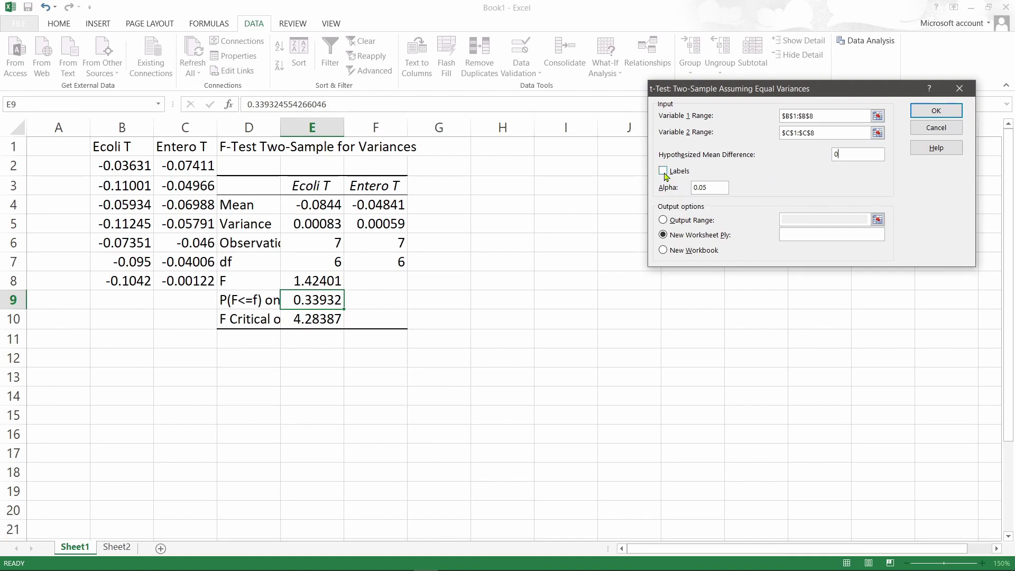
click(663, 172)
click(687, 221)
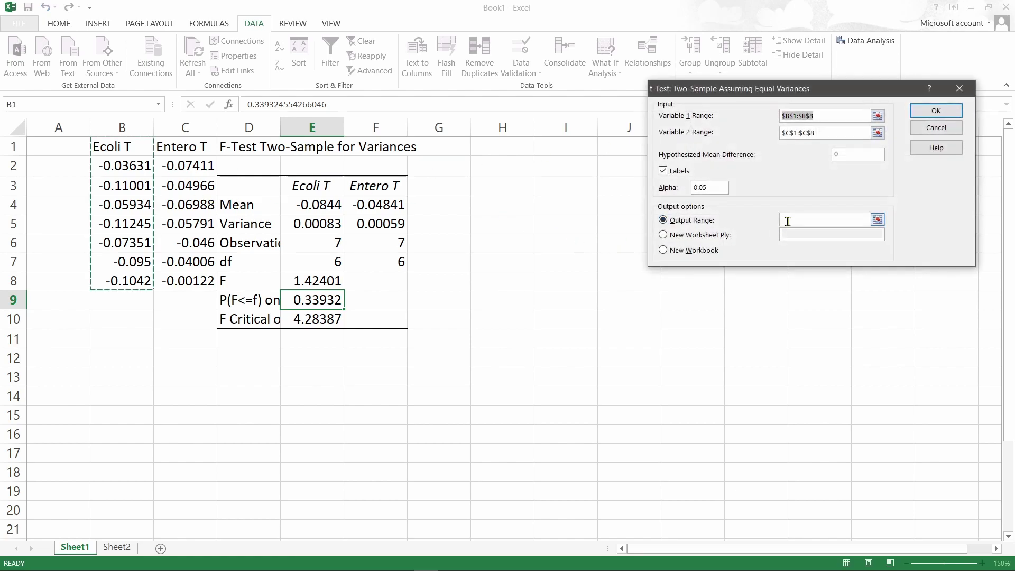
click(788, 220)
click(453, 146)
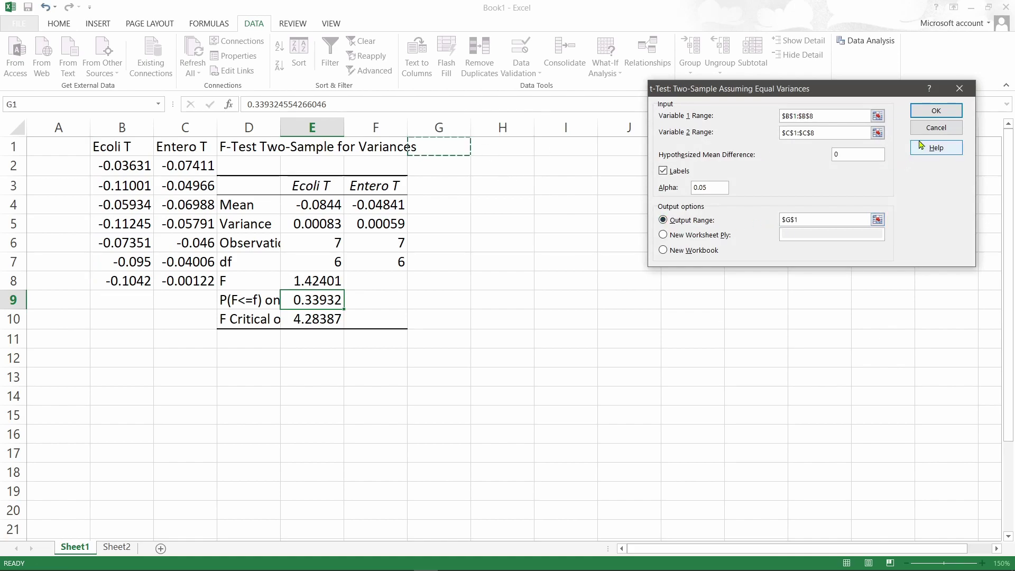
click(931, 112)
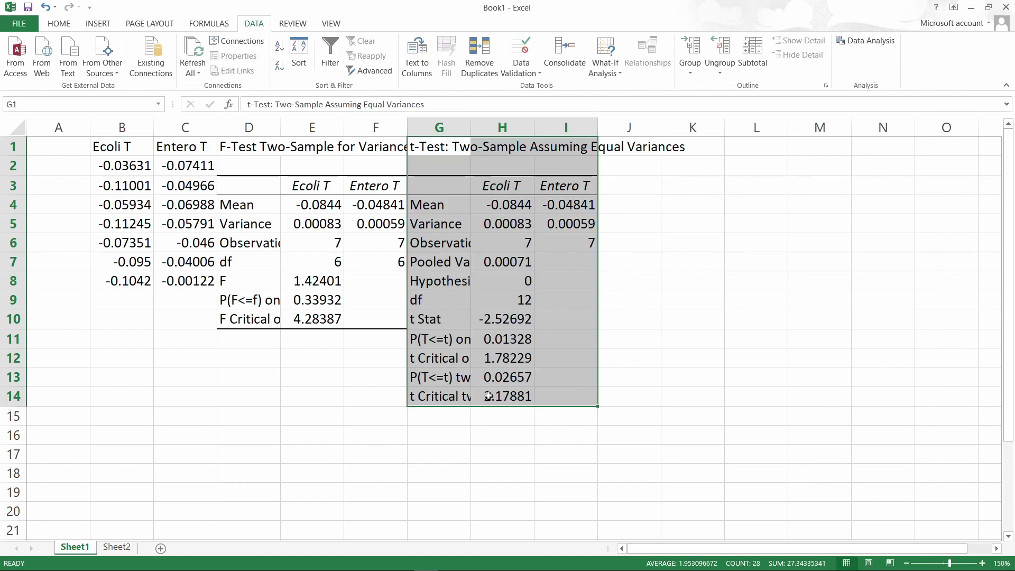
- Highlight the two-tail p-value row, then copy the Ecoli T and Entero T data B1:C8
click(454, 376)
drag(494, 377, 465, 377)
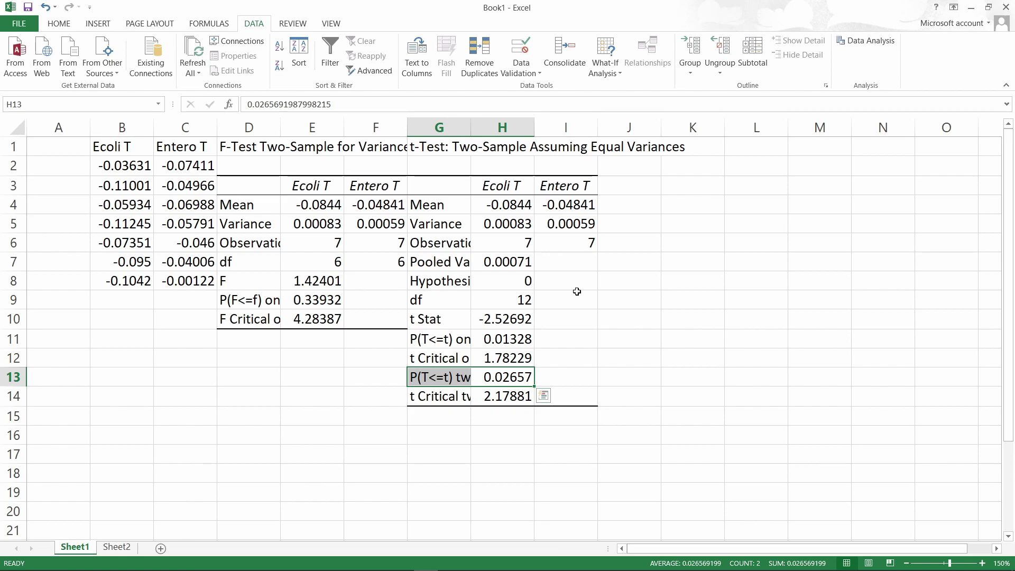
click(312, 453)
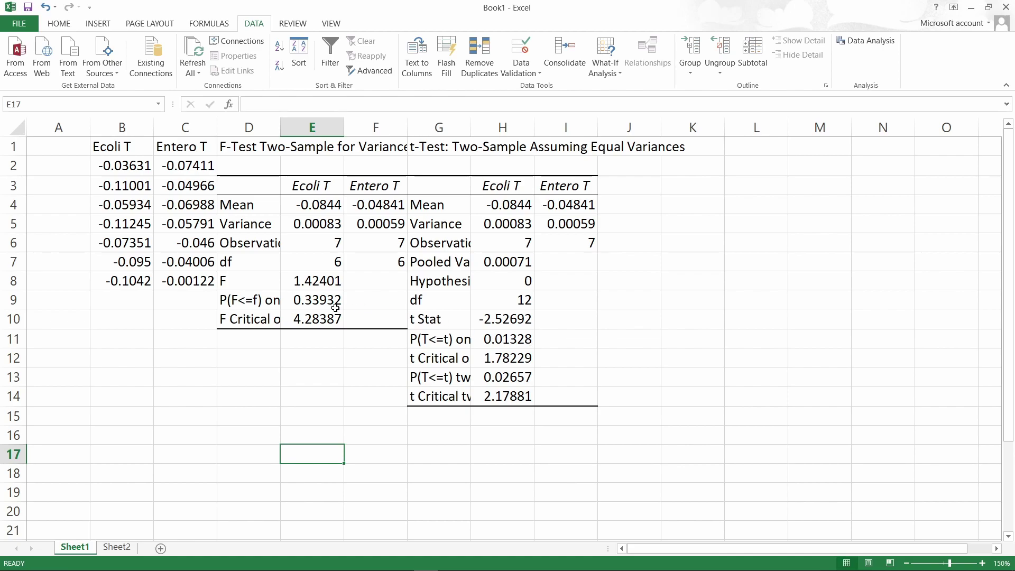
drag(132, 142, 171, 283)
key(ctrl+c)
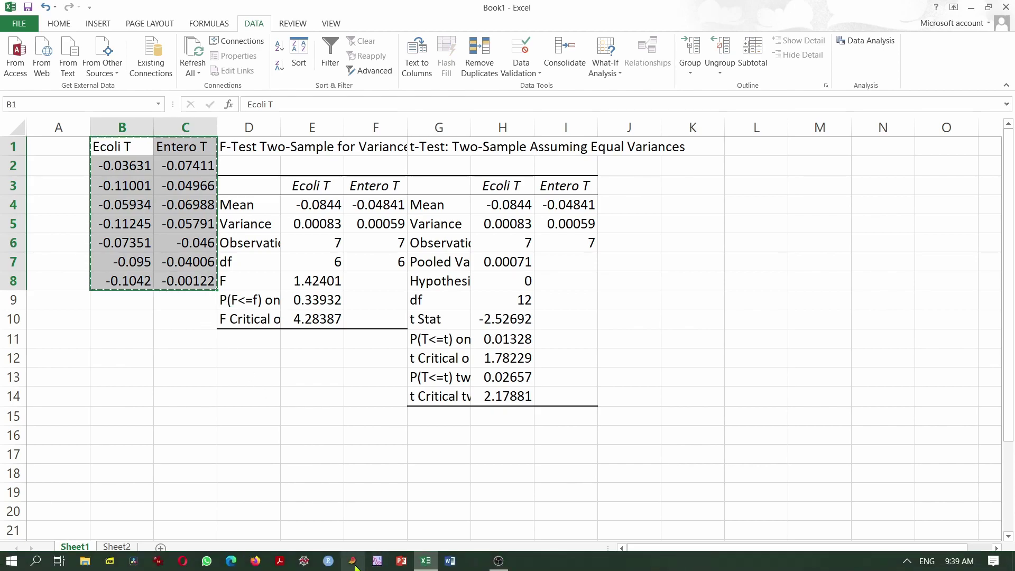
- In PAST, paste both columns with their headers into column A's name row, then select the whole table
click(352, 561)
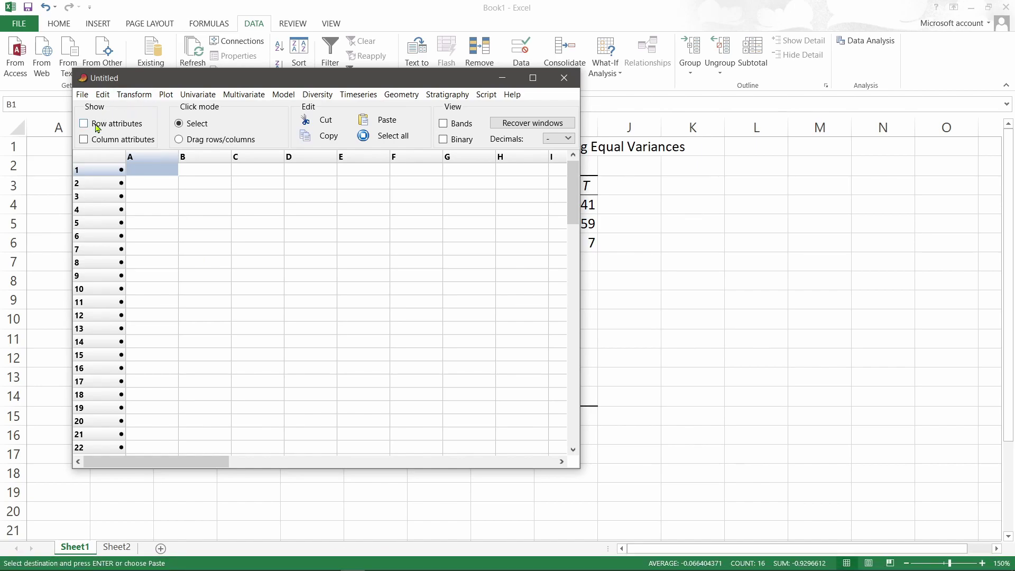
click(115, 141)
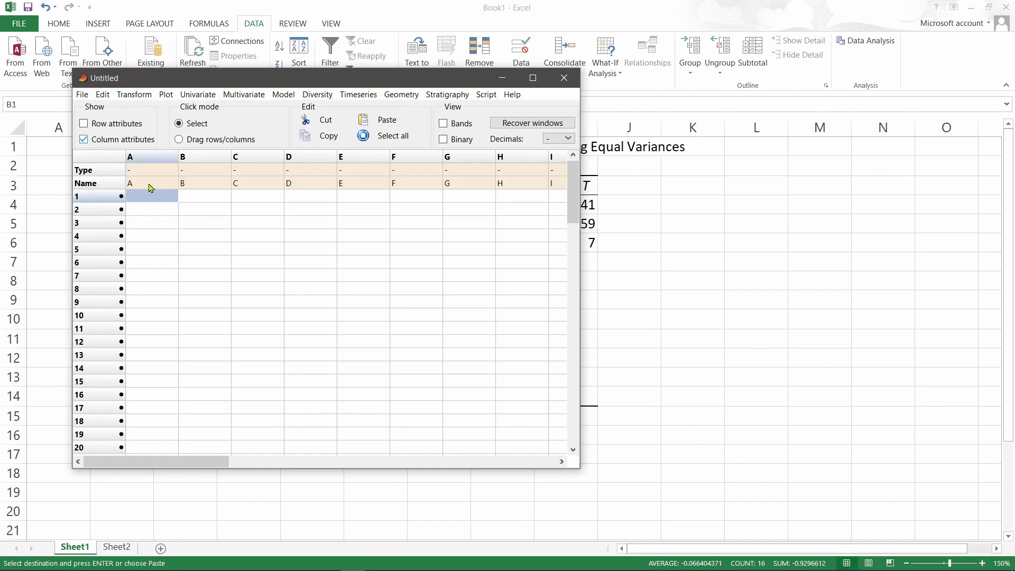
click(152, 185)
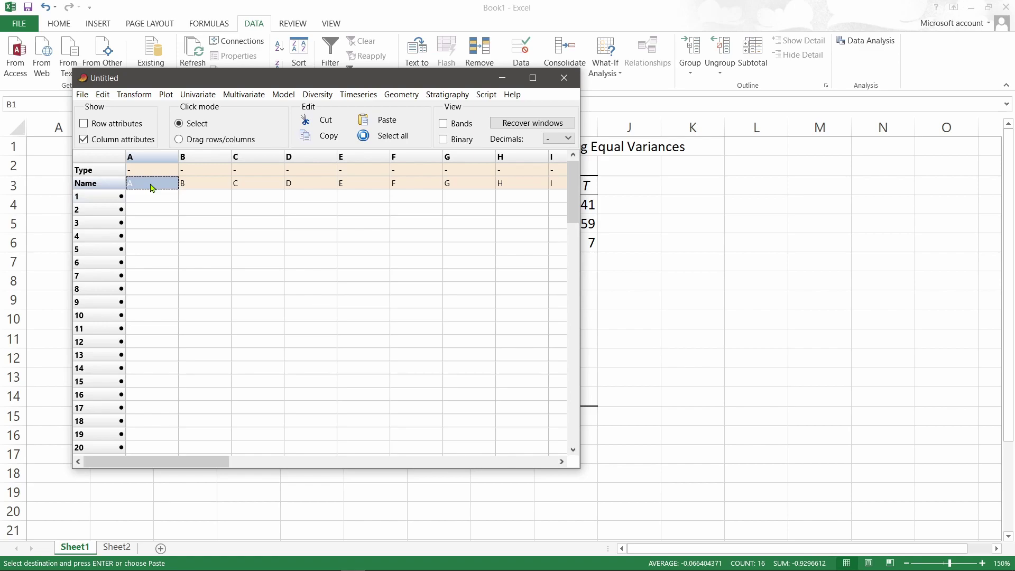
key(ctrl+v)
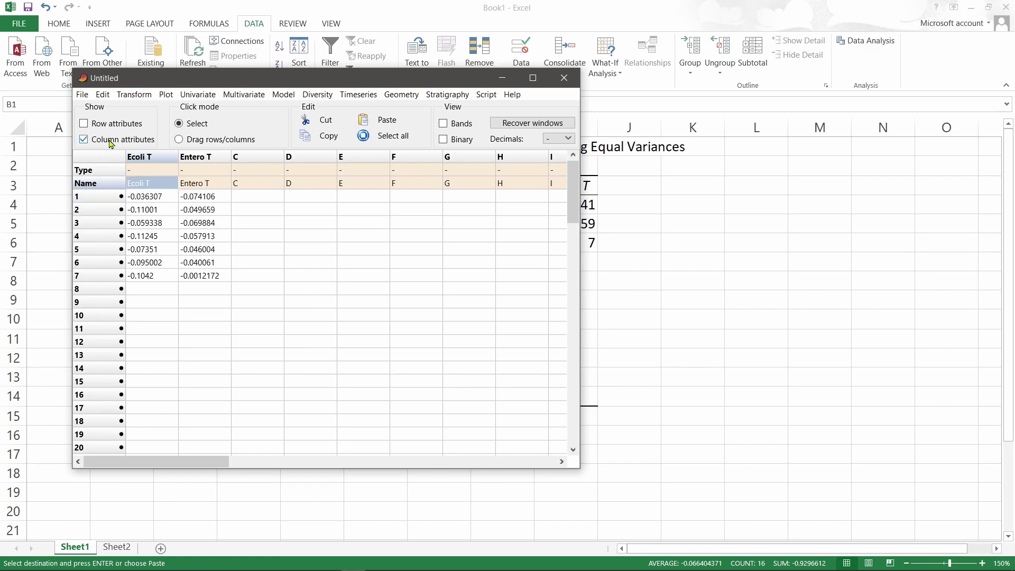
click(111, 141)
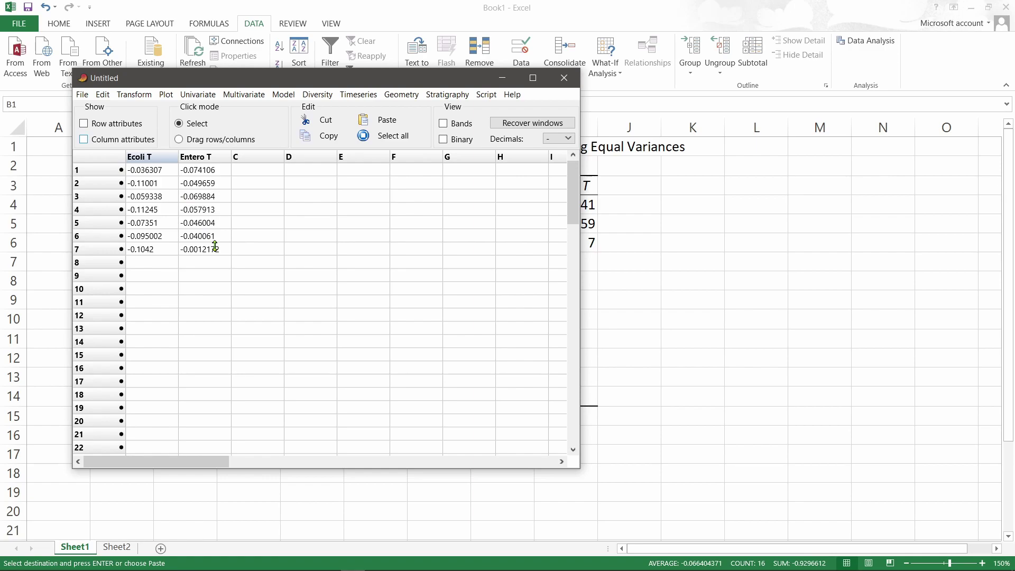
key(ctrl+a)
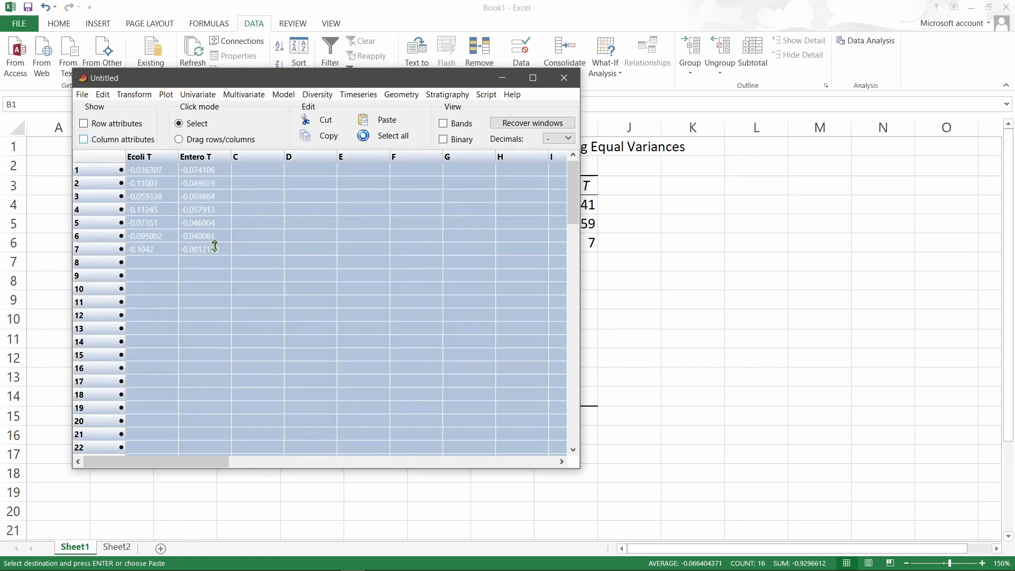
- Run Univariate > Two-sample tests (F, t, Mann-Wh, Kolm-Sm) on Ecoli T versus Entero T
click(205, 98)
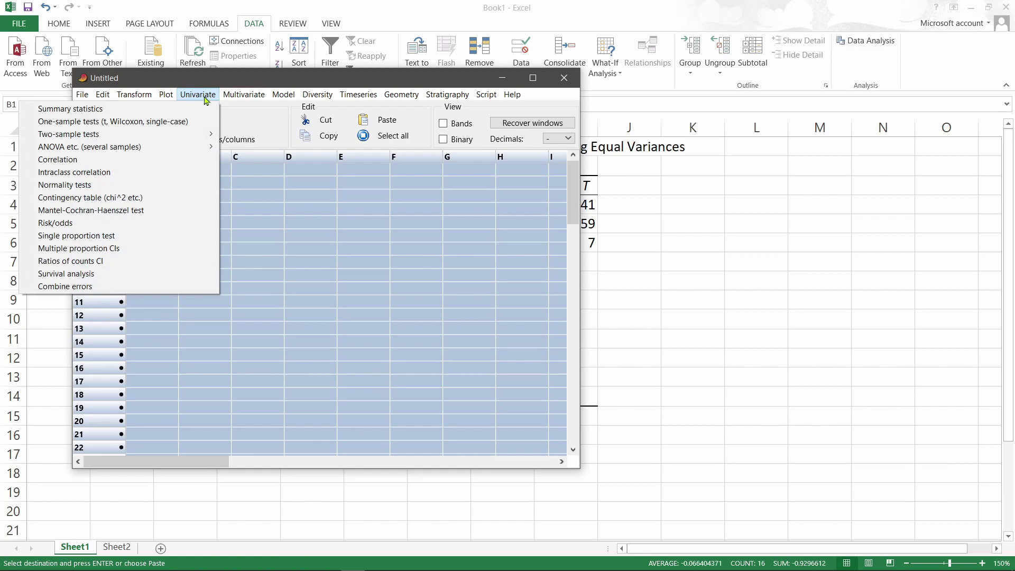
mouse_move(200, 134)
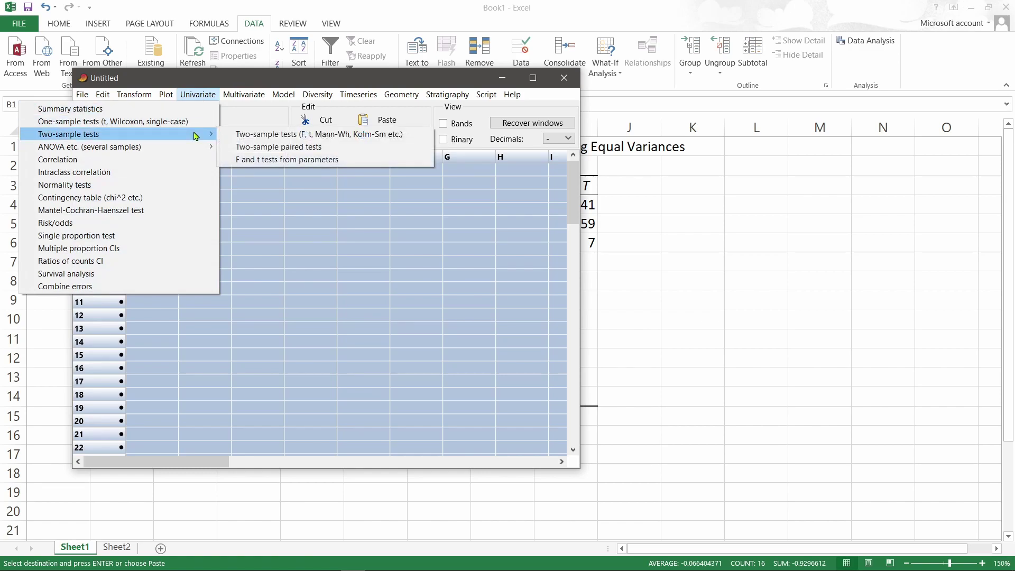
click(260, 138)
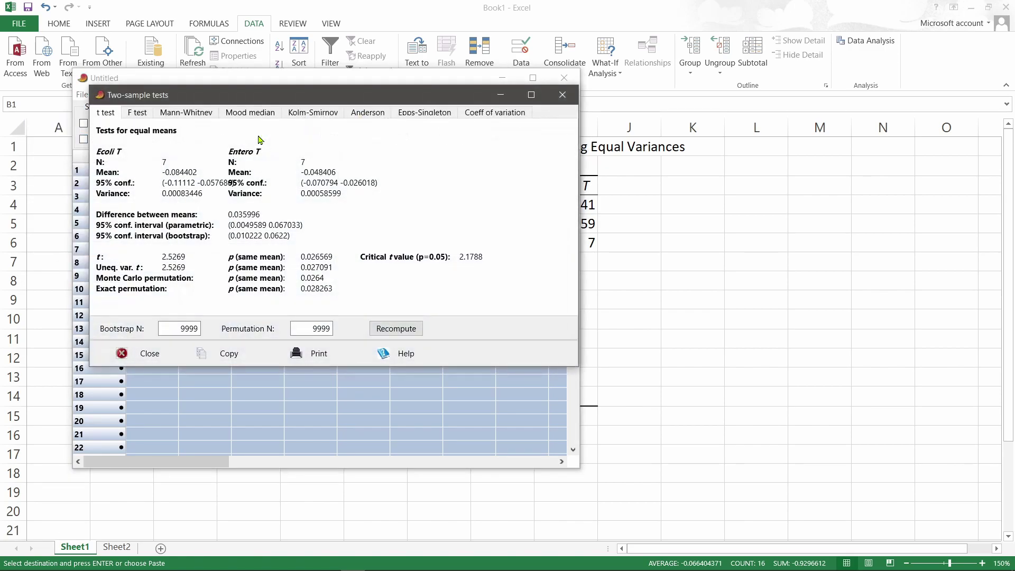
- Move the results window aside and review the F test, t test, then Mann-Whitney results
drag(307, 101, 618, 198)
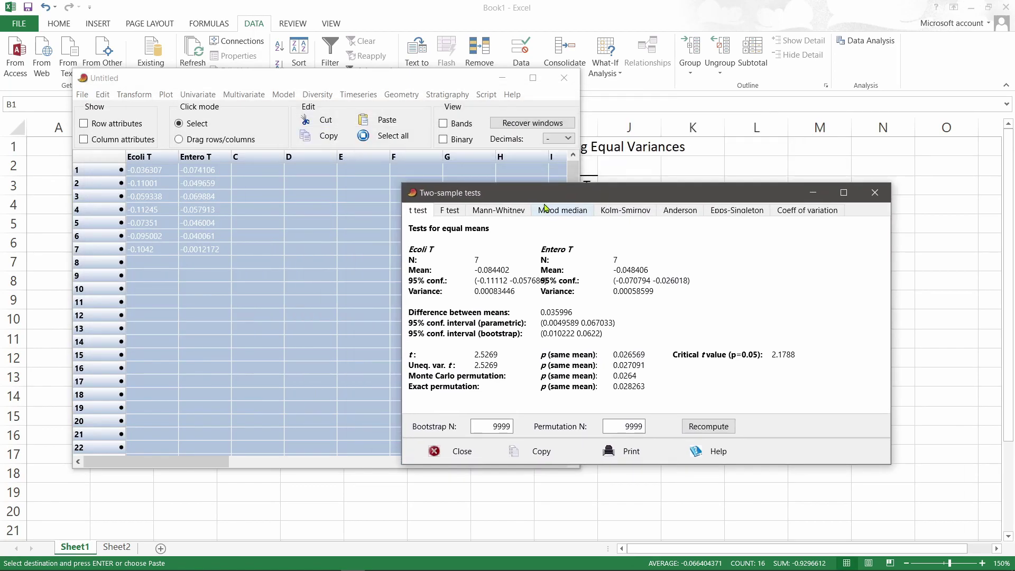
click(442, 212)
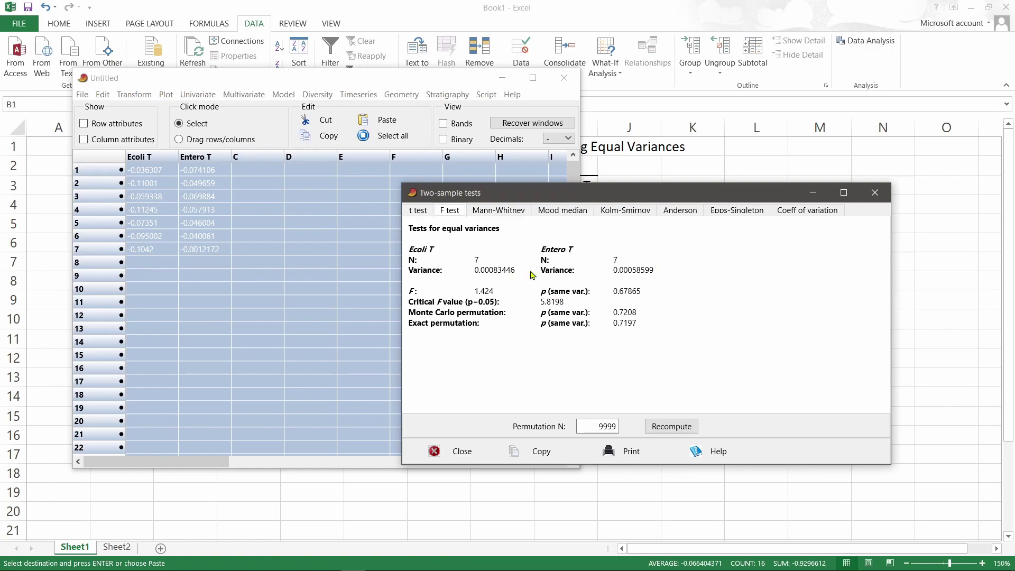
click(418, 213)
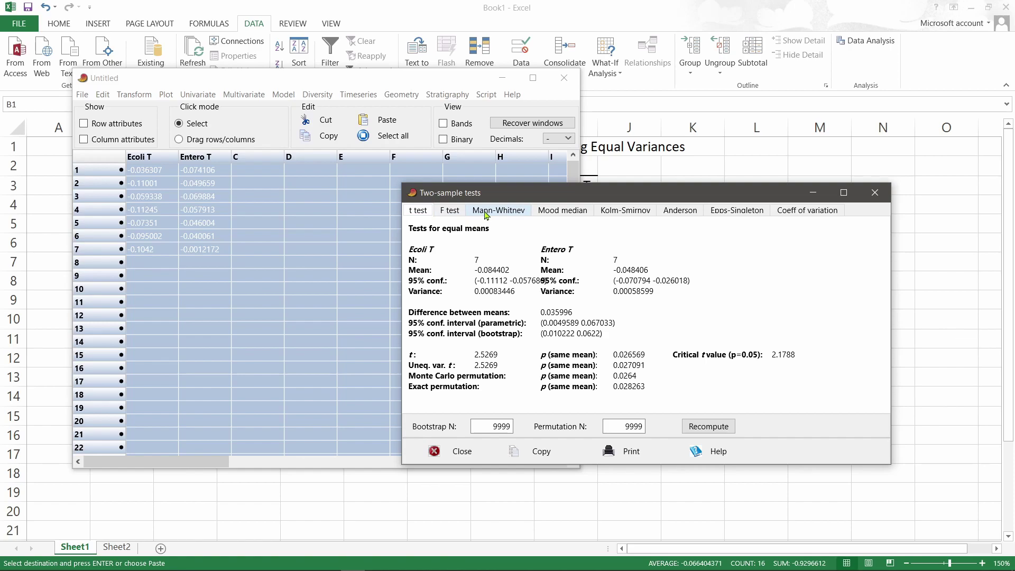
click(486, 212)
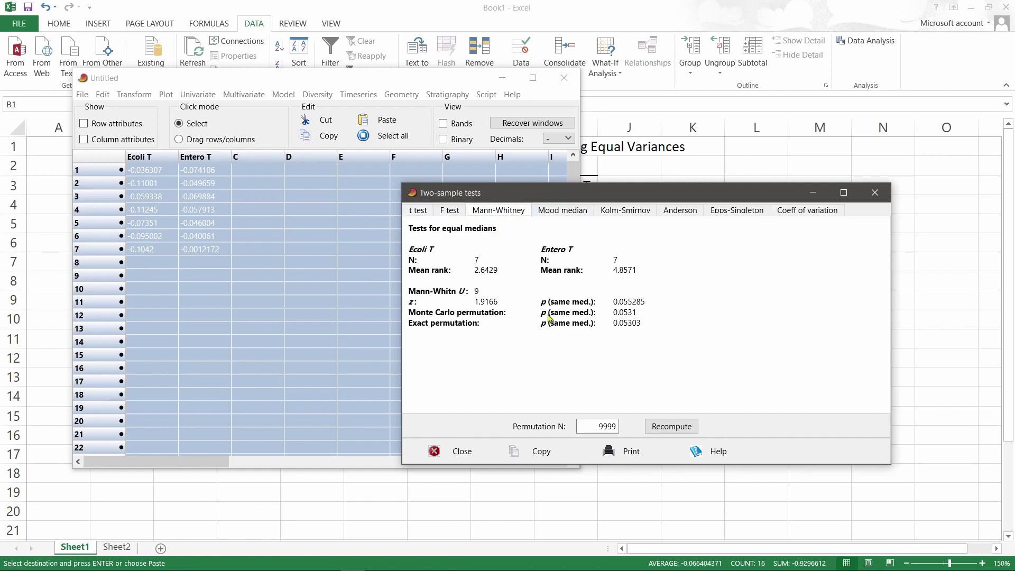